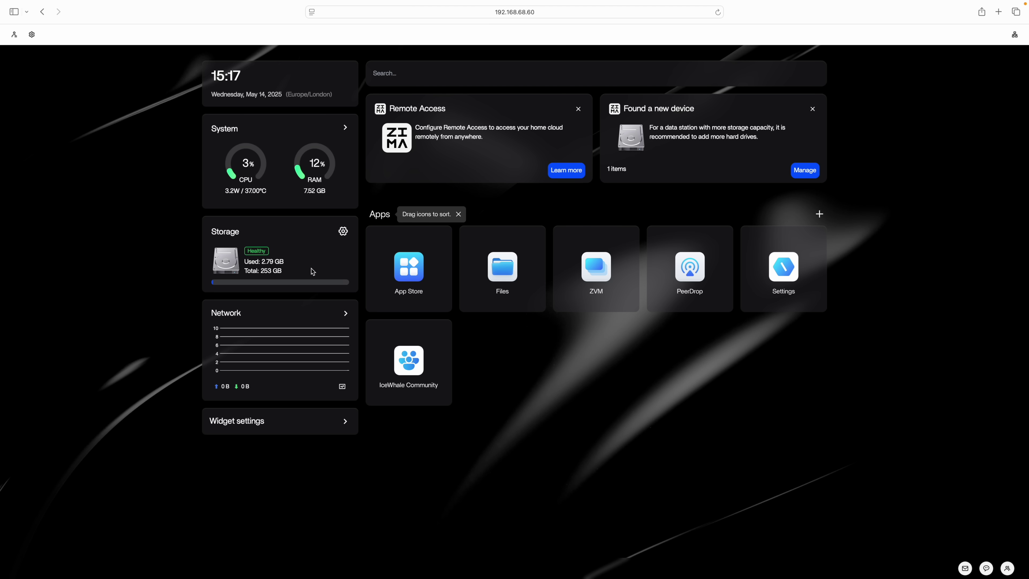
In Files, browse the SSD-Storage and ZimaOS-HD drives, then open the Movies folder on SSD-Storage.
click(513, 276)
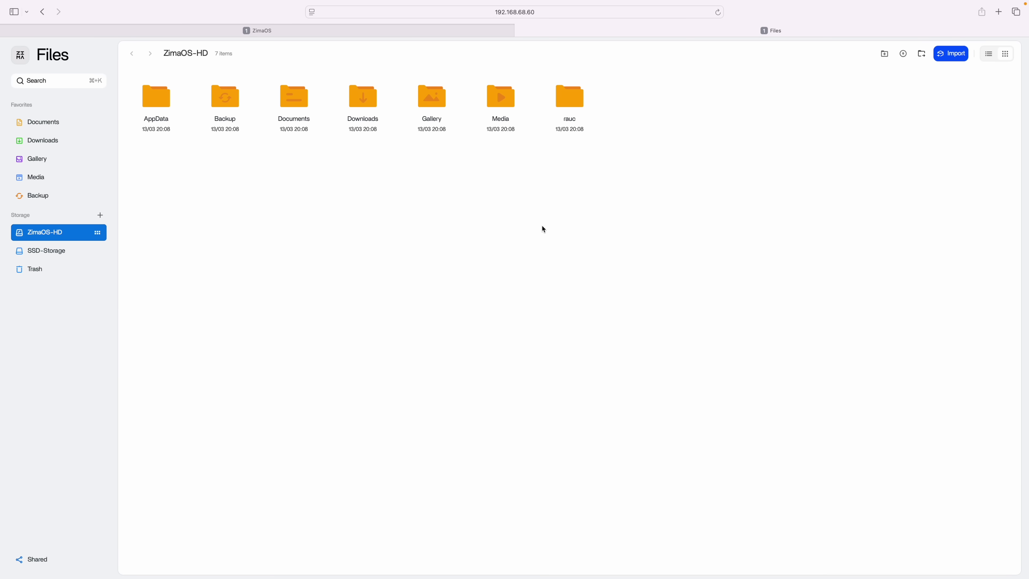
click(44, 256)
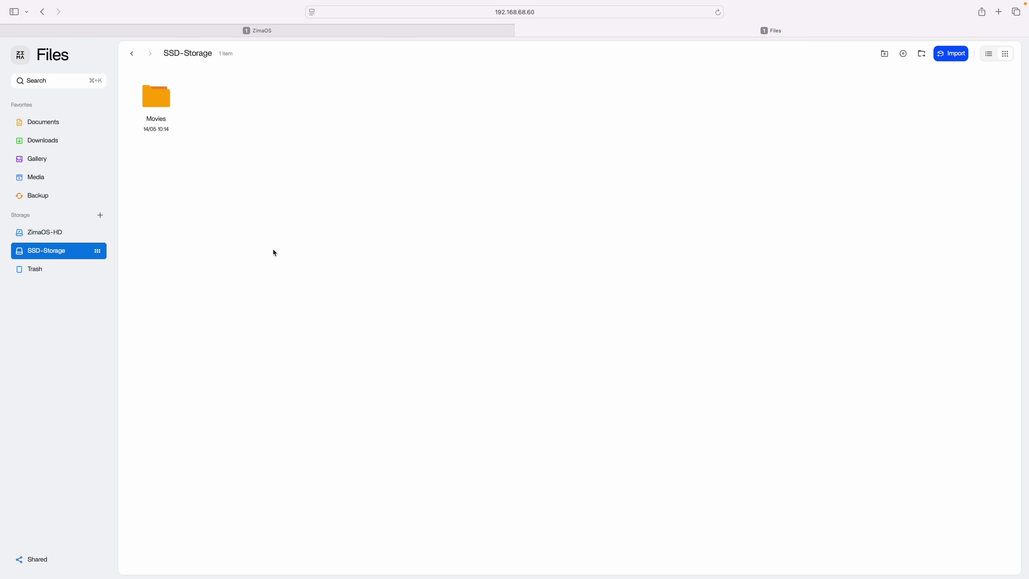
click(39, 233)
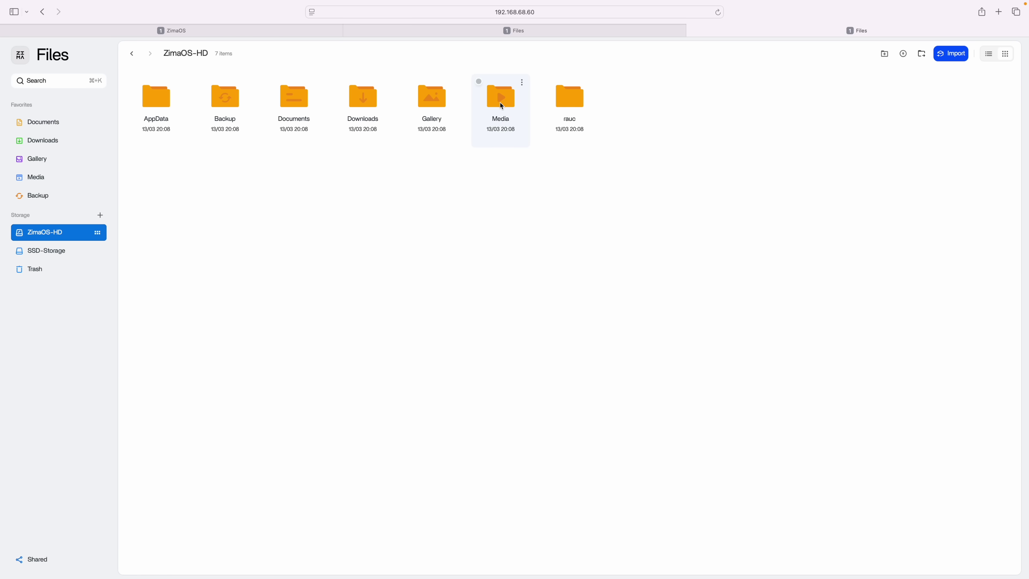
click(64, 248)
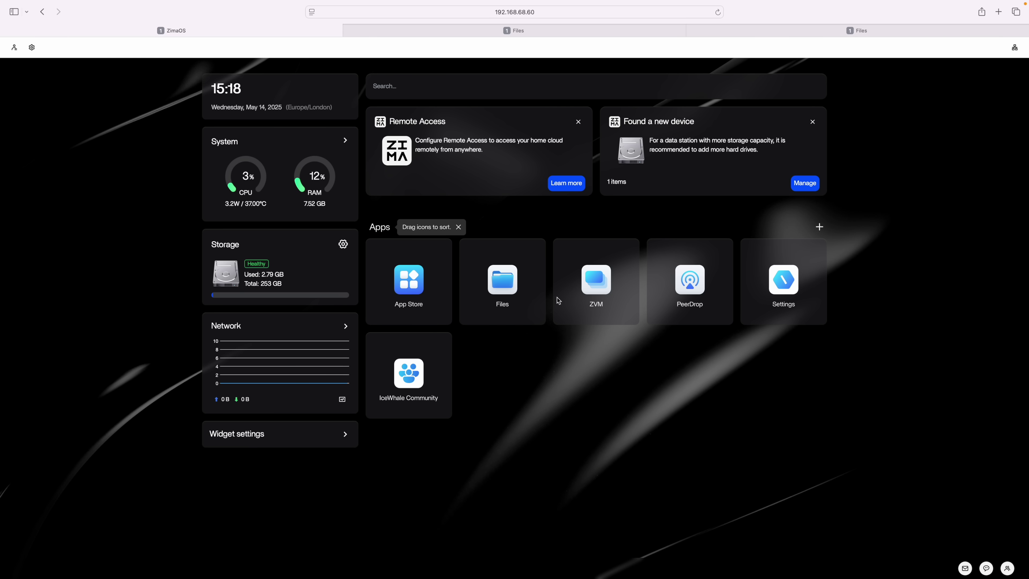
click(408, 280)
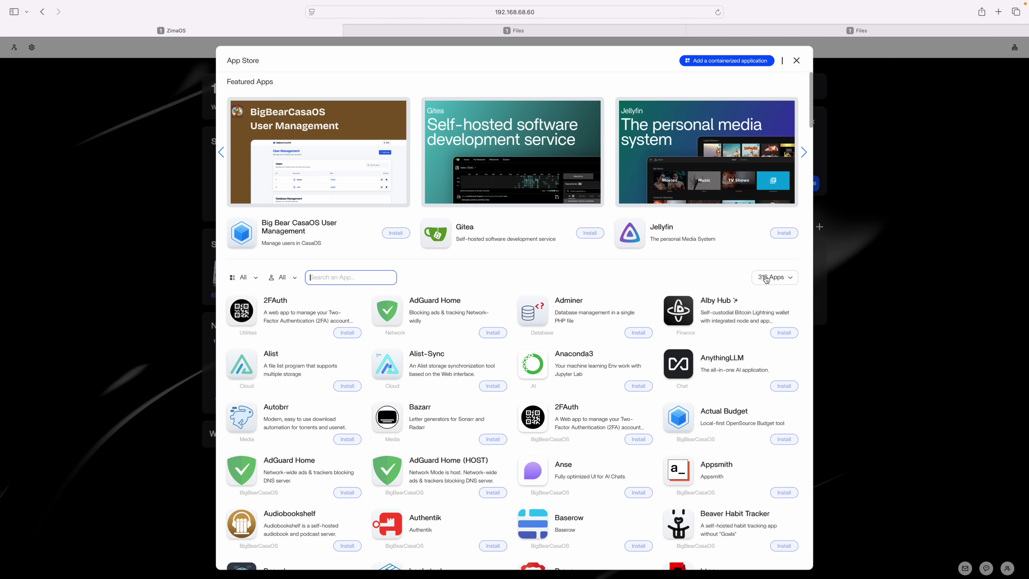
scroll(760, 282, down, 20)
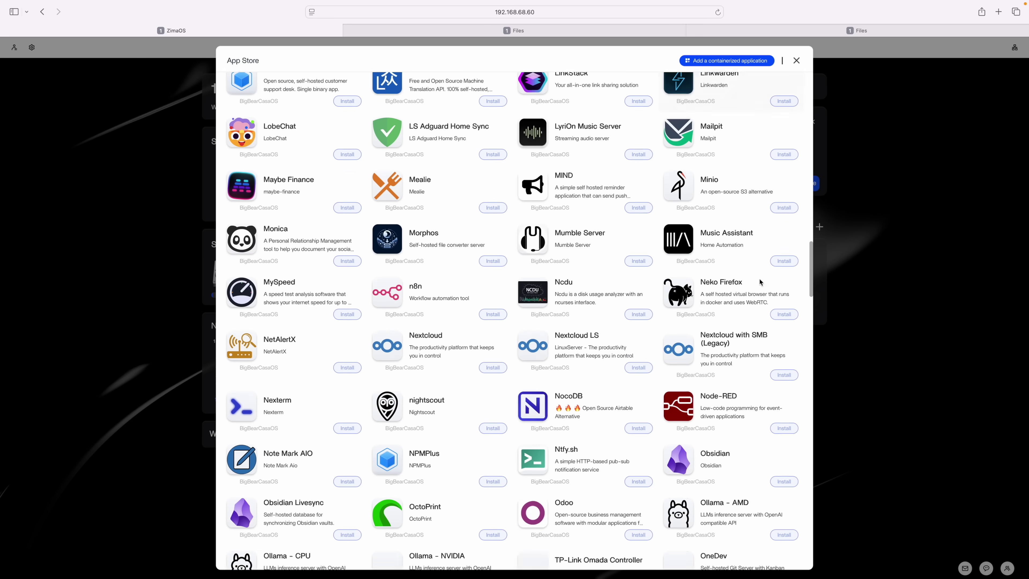
scroll(760, 282, up, 20)
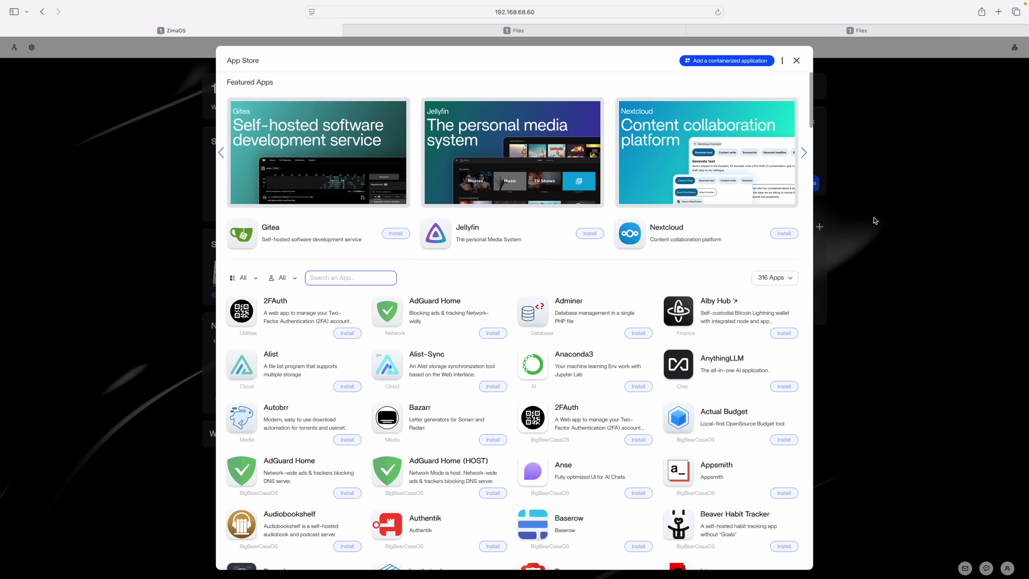
click(803, 154)
click(803, 154)
click(802, 152)
click(803, 153)
click(803, 153)
click(803, 153)
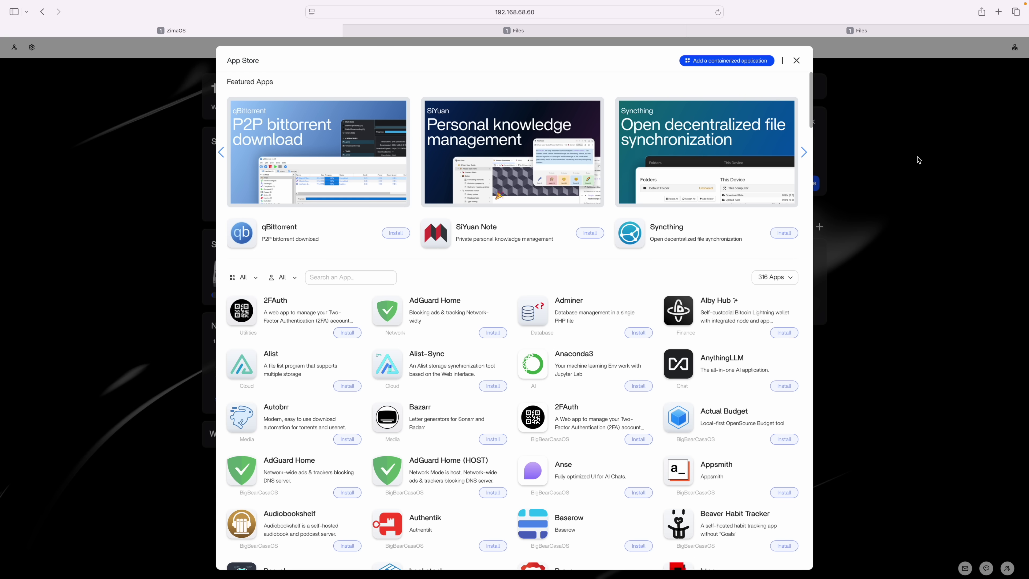
click(797, 61)
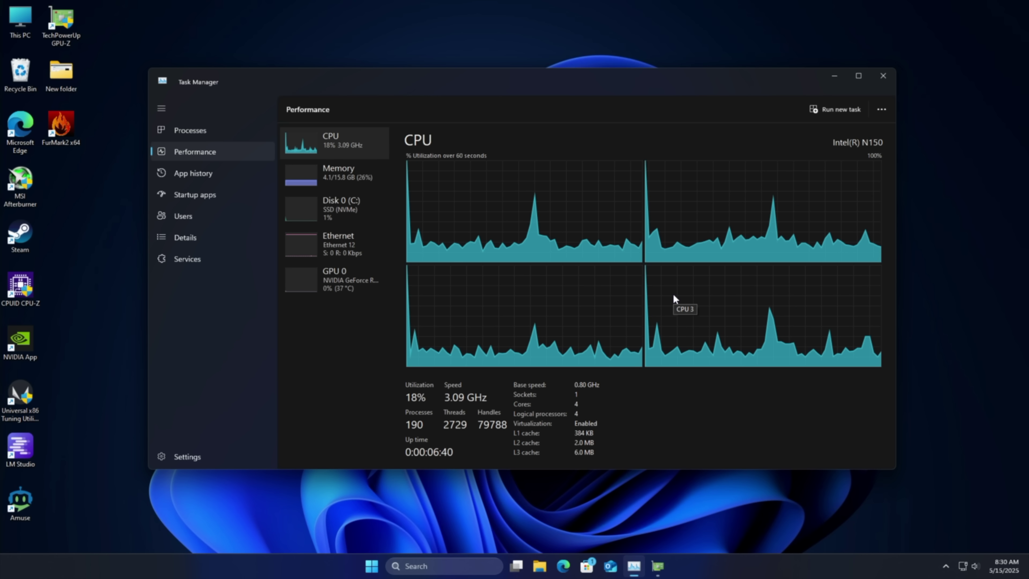
View the RTX 5060 Ti GPU 0 details, then return to the Intel N150 CPU graphs.
click(339, 287)
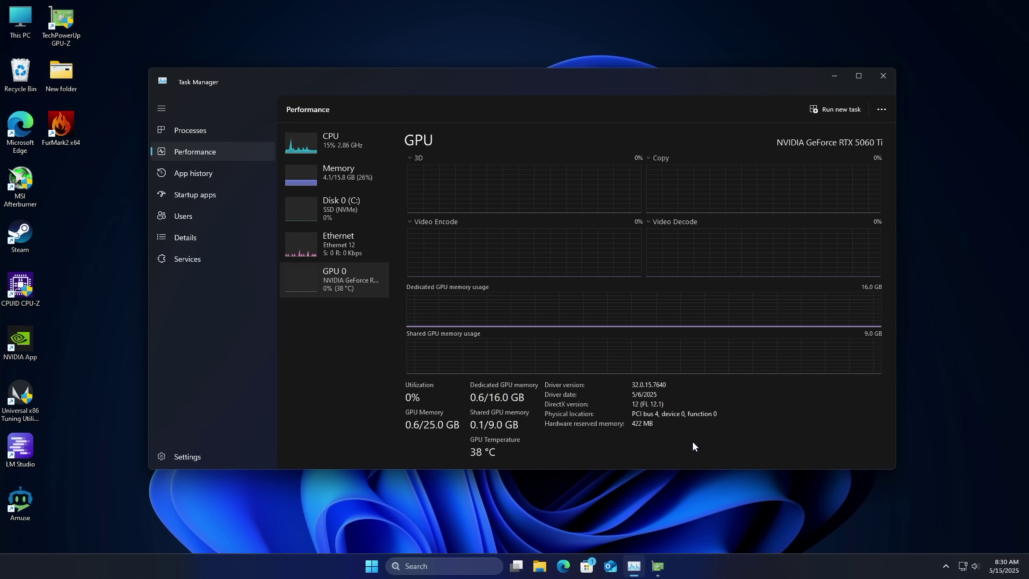
click(342, 142)
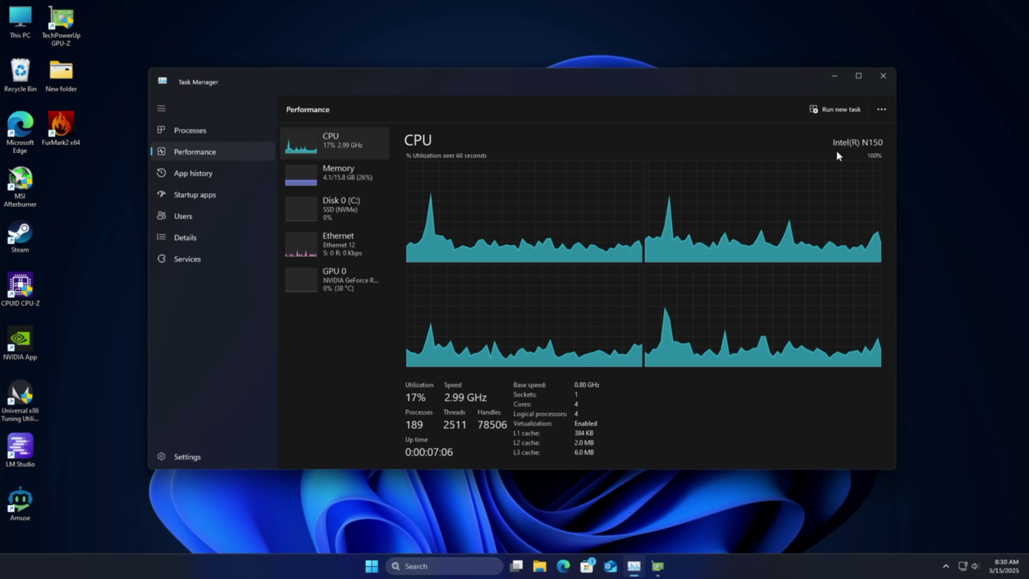
Bring GPU-Z forward, view the Bus Interface explanation, and run a render test.
click(834, 76)
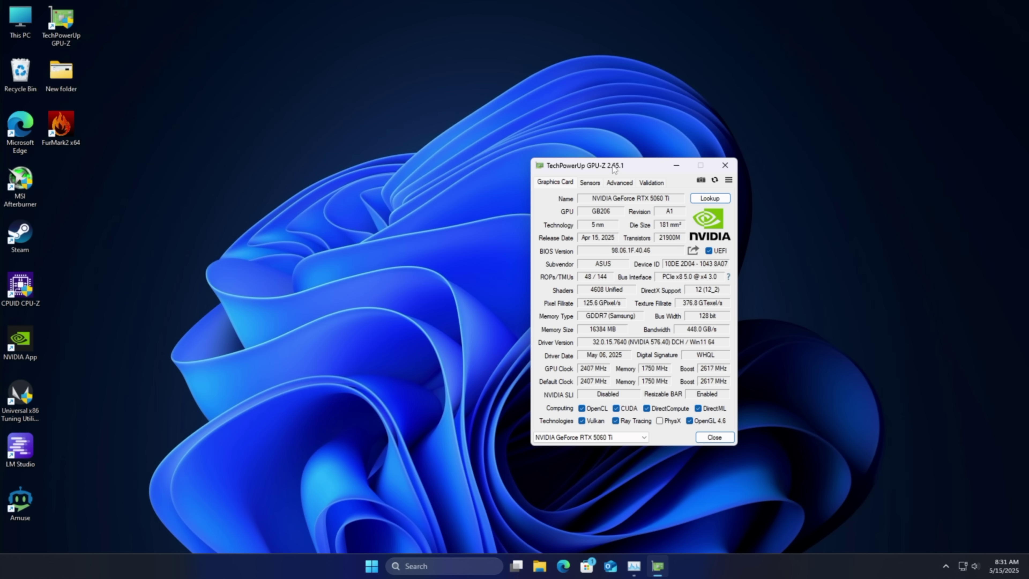
drag(612, 168, 470, 117)
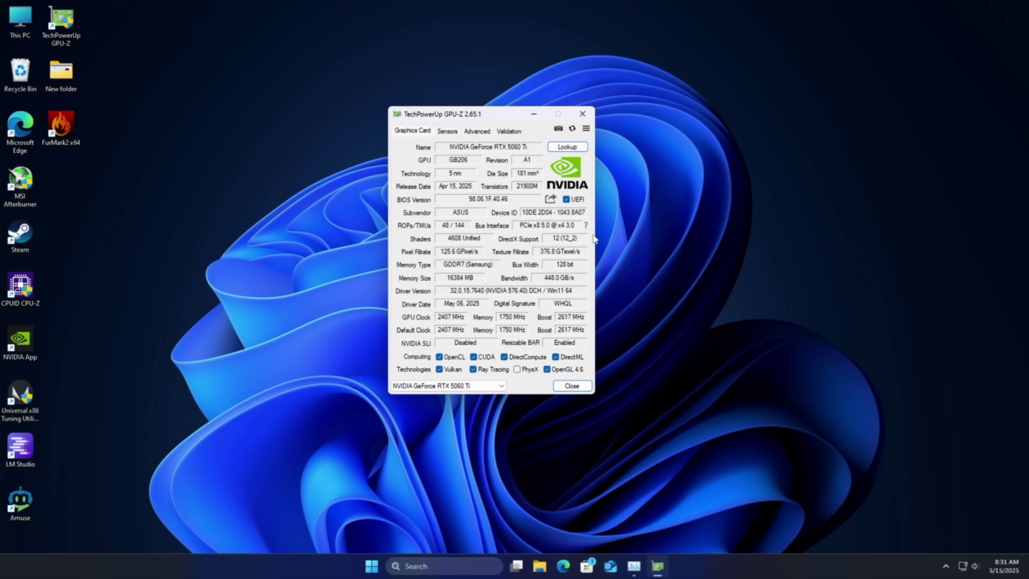
click(584, 226)
click(586, 225)
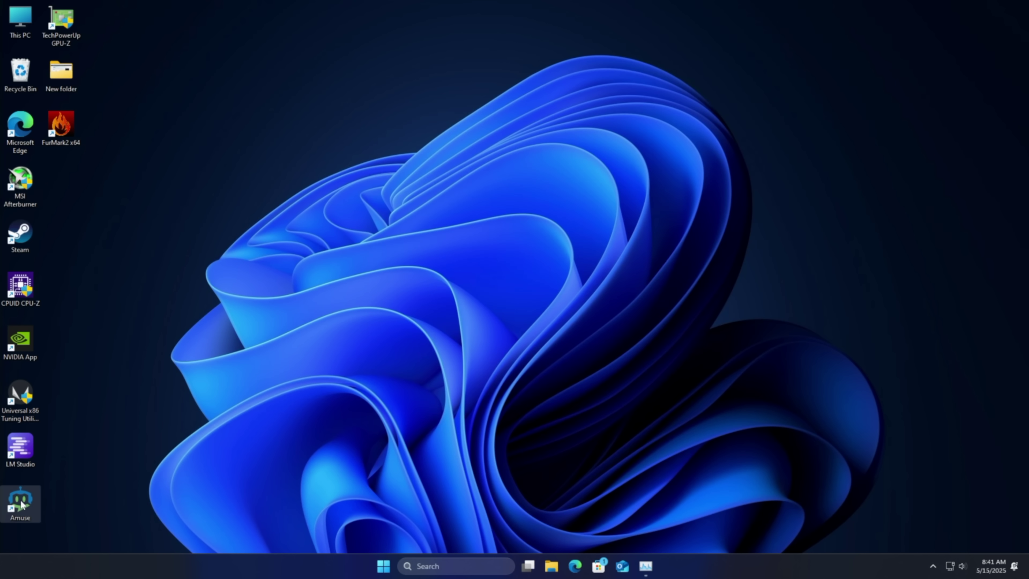
Launch Amuse in expert mode and load the Locomotion video model.
double_click(22, 504)
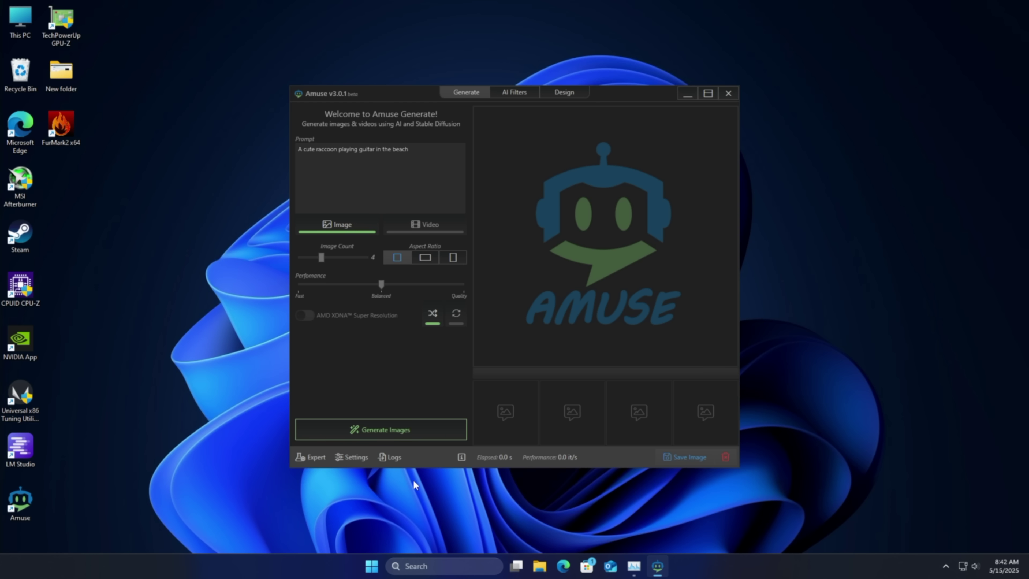
click(315, 458)
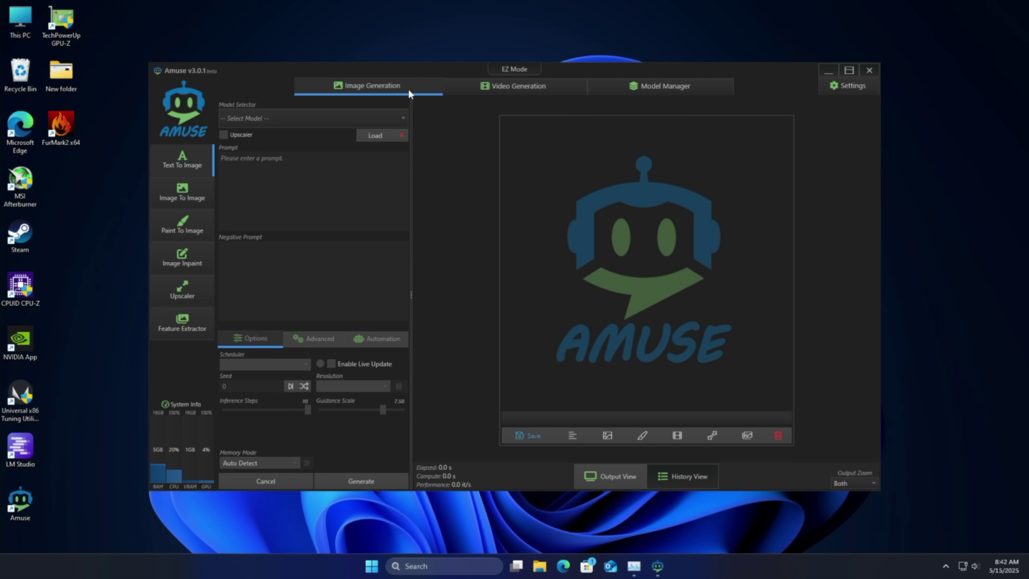
click(512, 86)
click(389, 117)
click(267, 135)
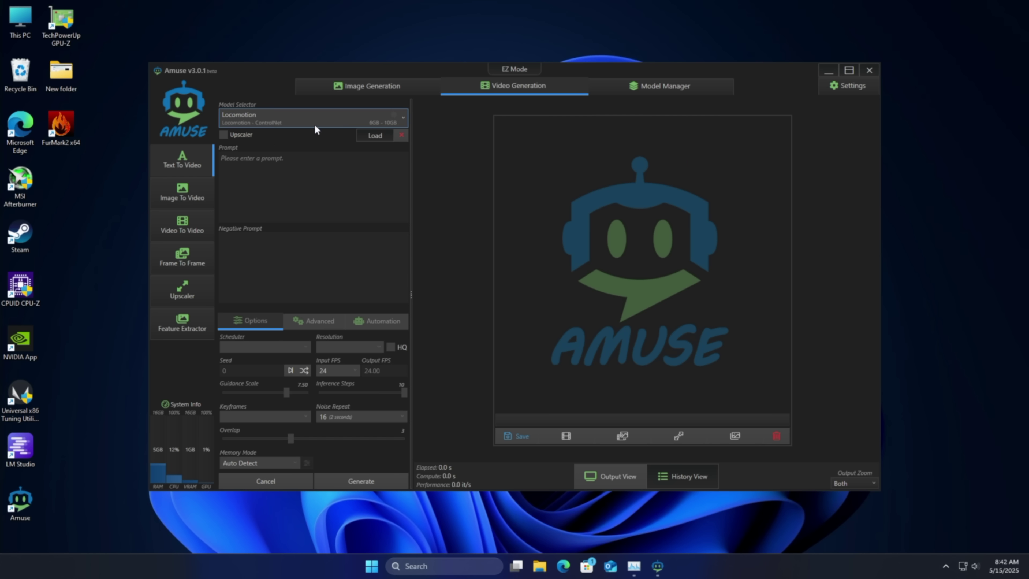
click(375, 135)
Bring up the paste menu in the Text To Video Prompt box.
mouse_move(157, 470)
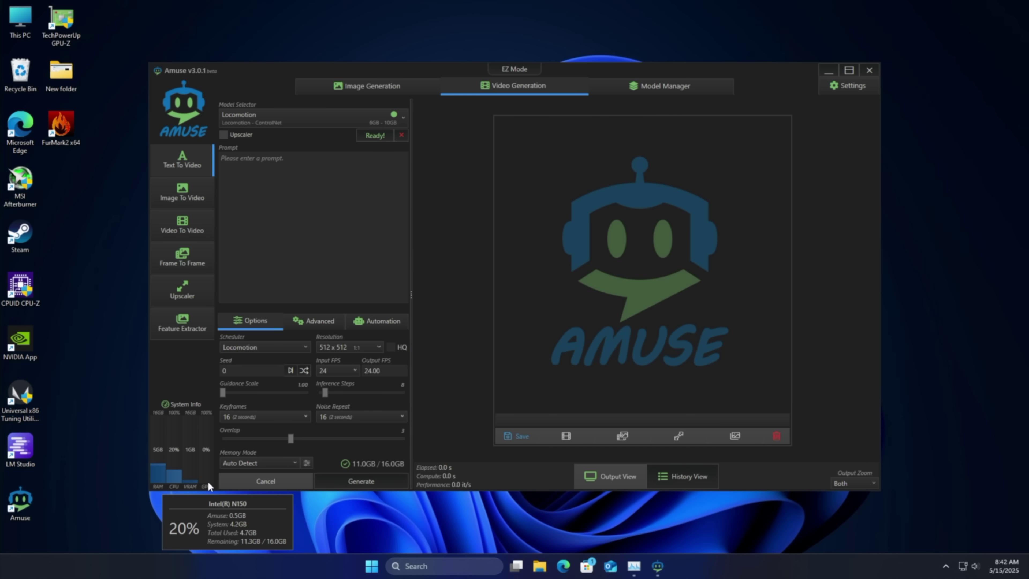
mouse_move(210, 474)
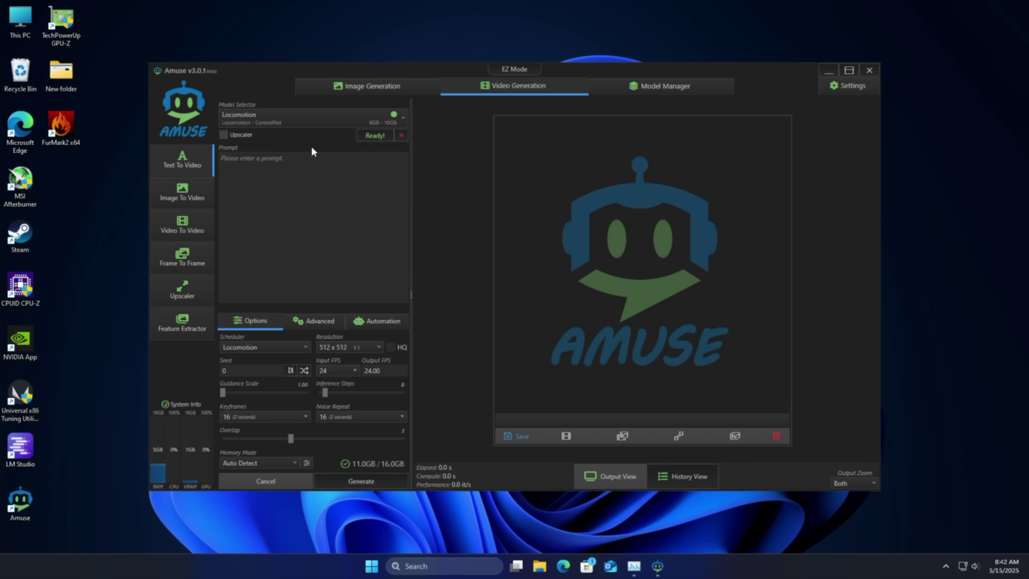
right_click(299, 162)
Paste the unicorn prompt, set Keyframes to 32 (4 s) and Noise Repeat to 32, then generate.
click(325, 192)
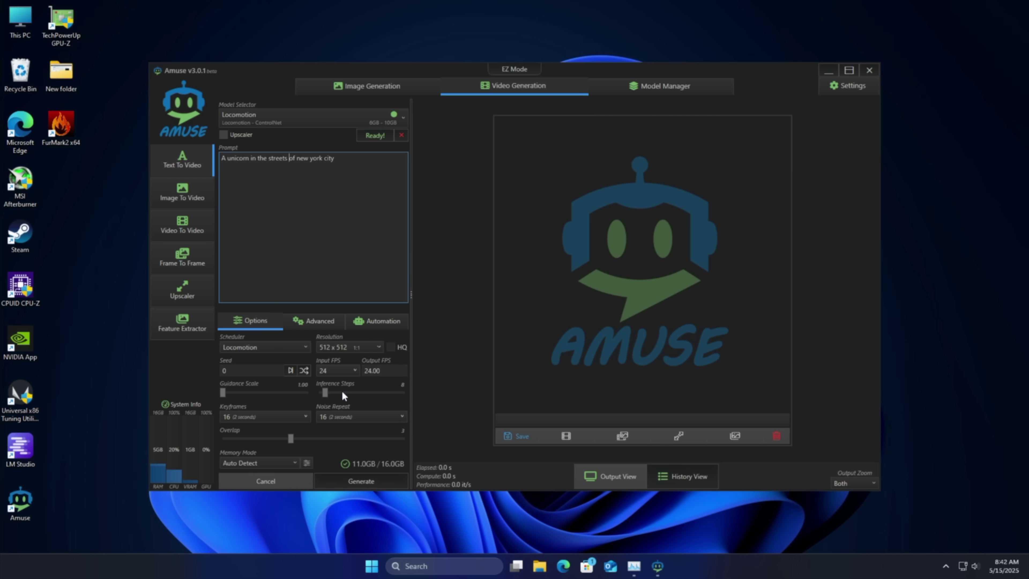
click(280, 416)
click(271, 440)
click(365, 417)
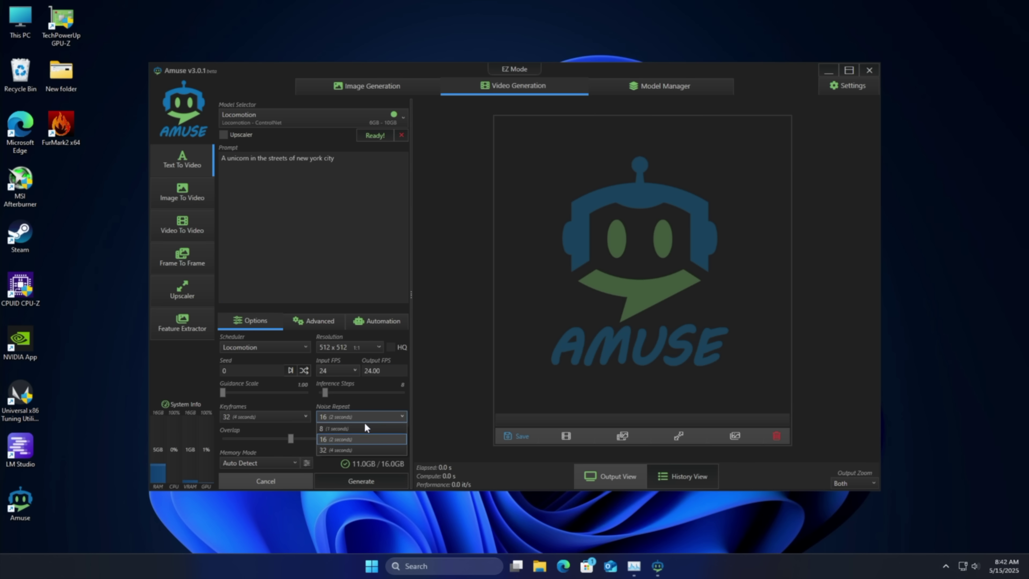
key(Down)
key(Return)
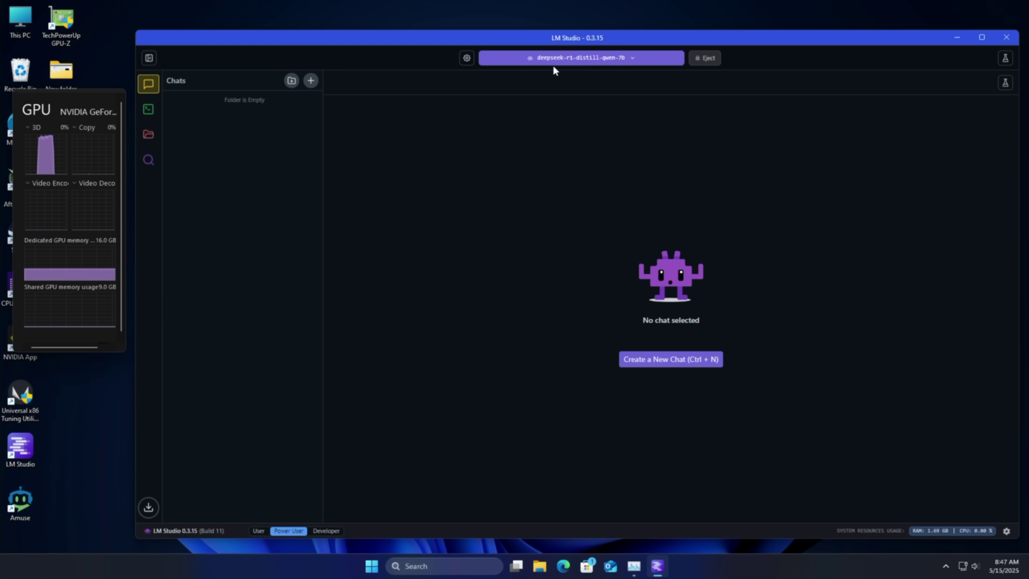
Start a new deepseek-r1-distill-qwen-7b chat and send 'how does a CPU really work'.
click(569, 62)
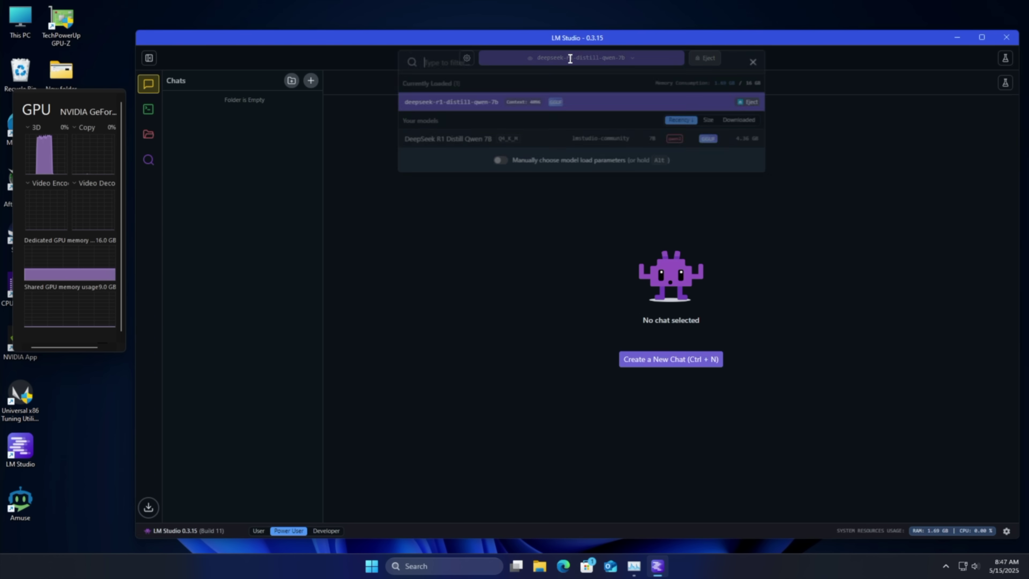
click(521, 280)
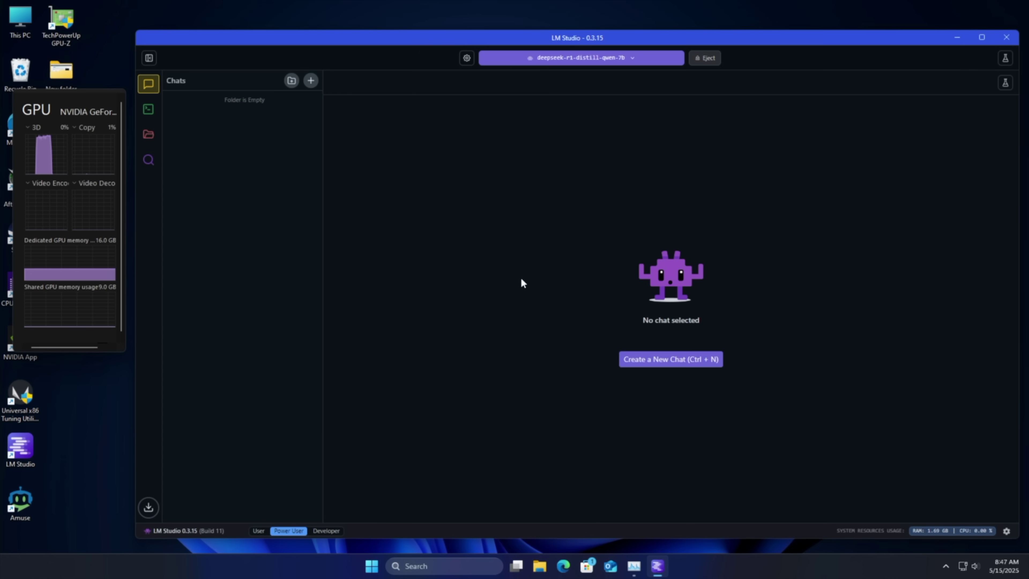
click(668, 362)
click(589, 463)
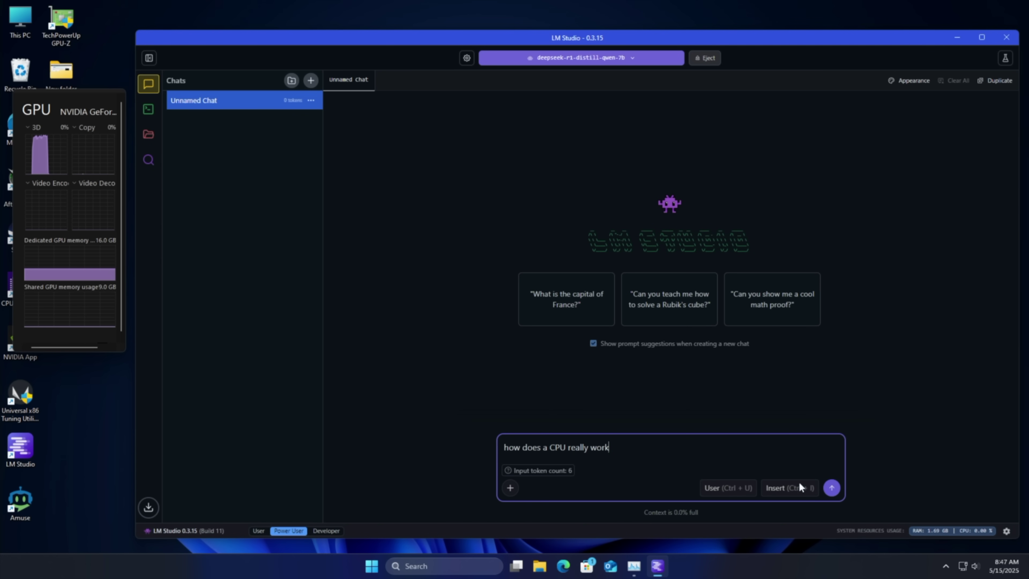
click(832, 487)
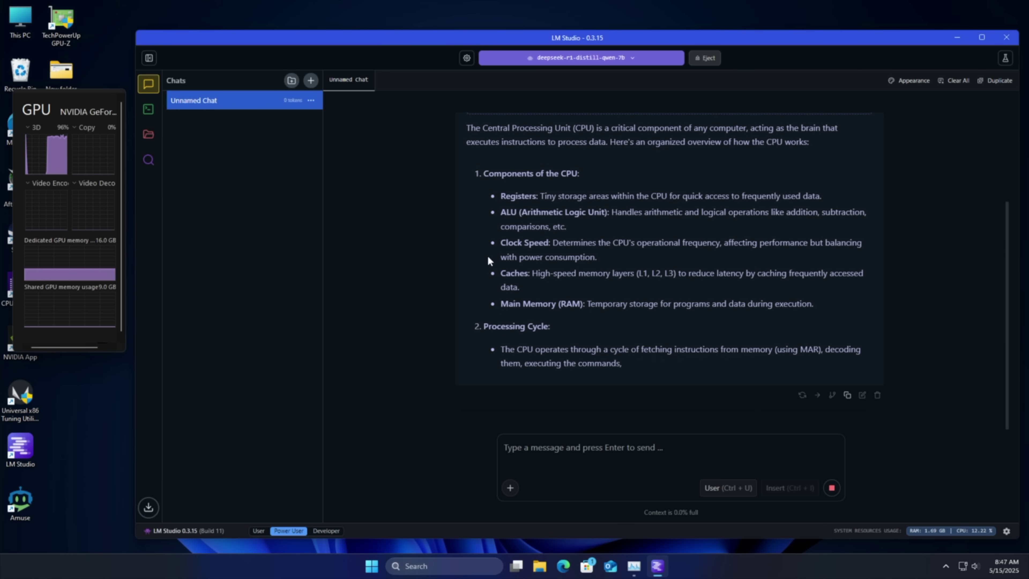
right_click(613, 453)
Edit the pasted question to 'how does a GPU really work' and send it.
click(630, 463)
key(BackSpace)
text(G)
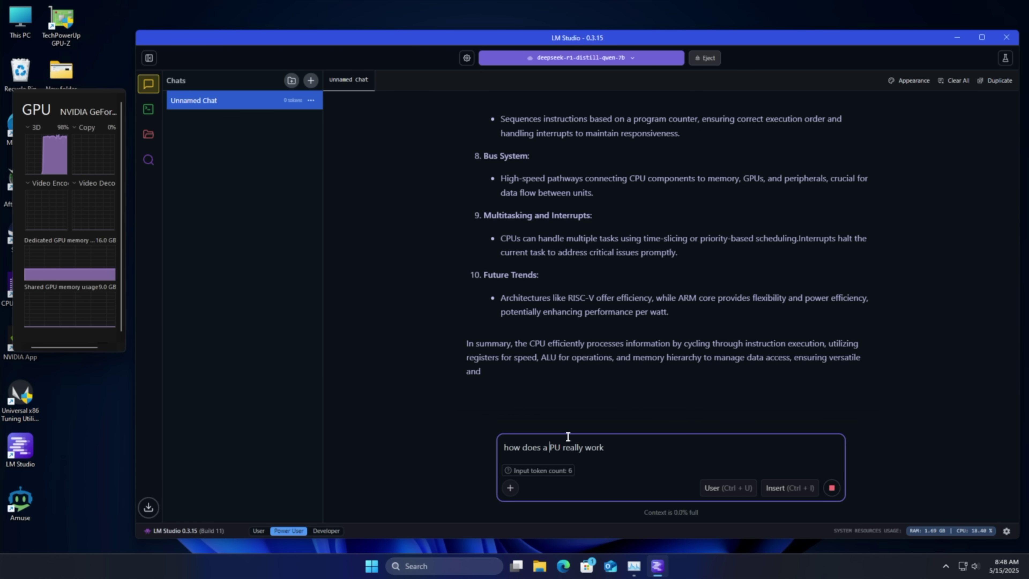
key(Return)
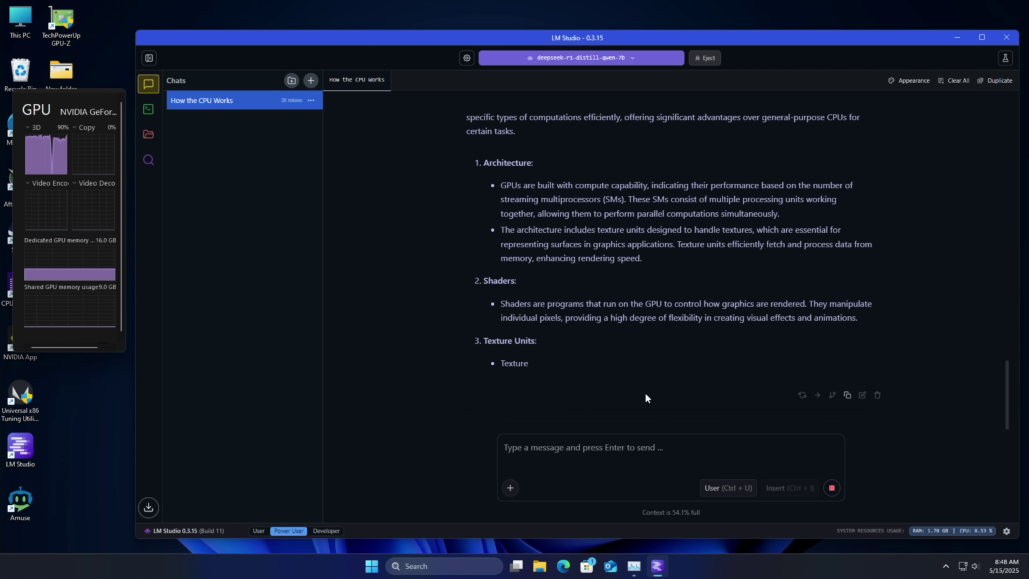
Scroll through the model's ten-point answer about how a GPU works.
scroll(645, 394, up, 7)
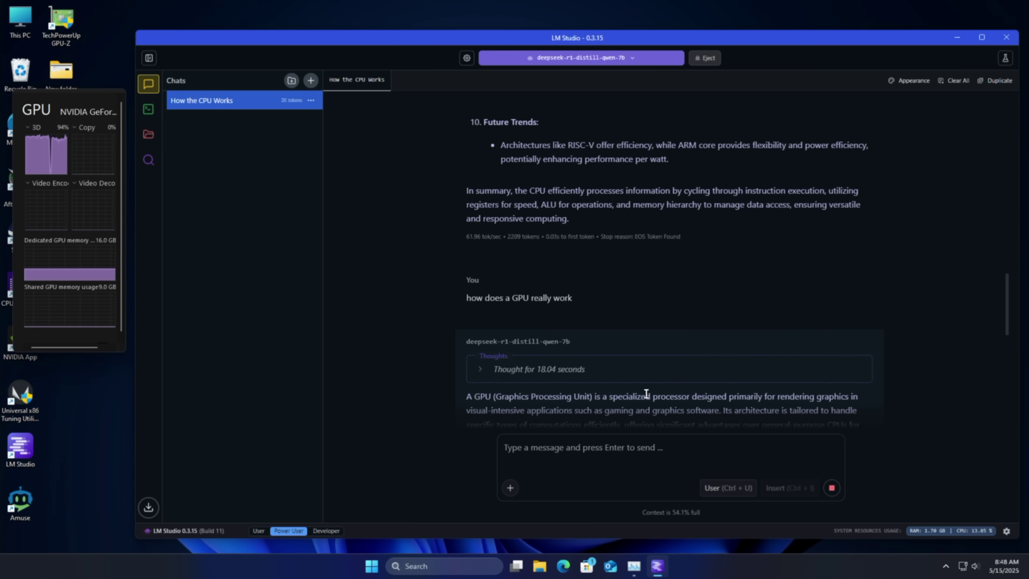
scroll(645, 394, down, 5)
scroll(644, 395, down, 5)
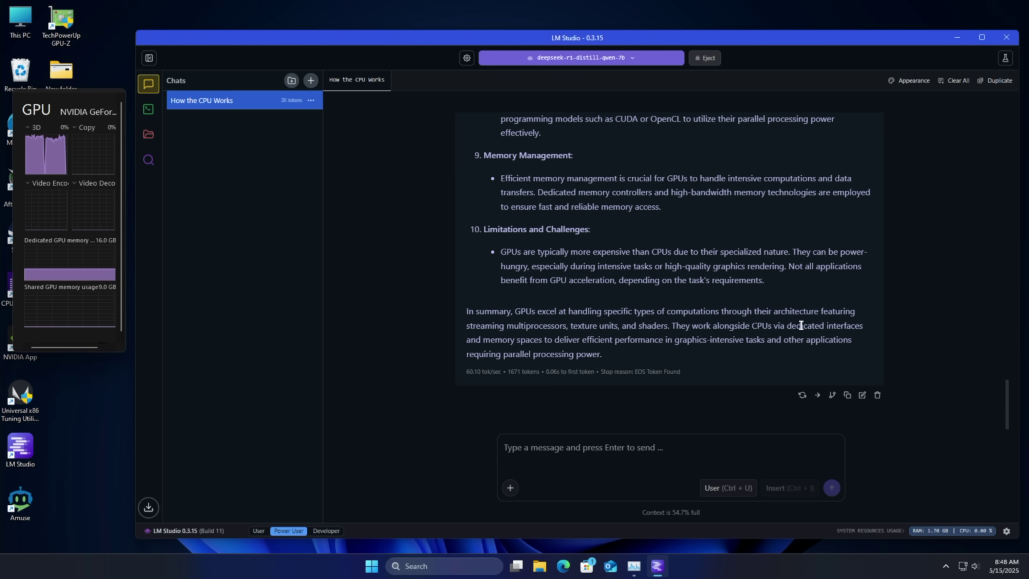
scroll(804, 325, up, 15)
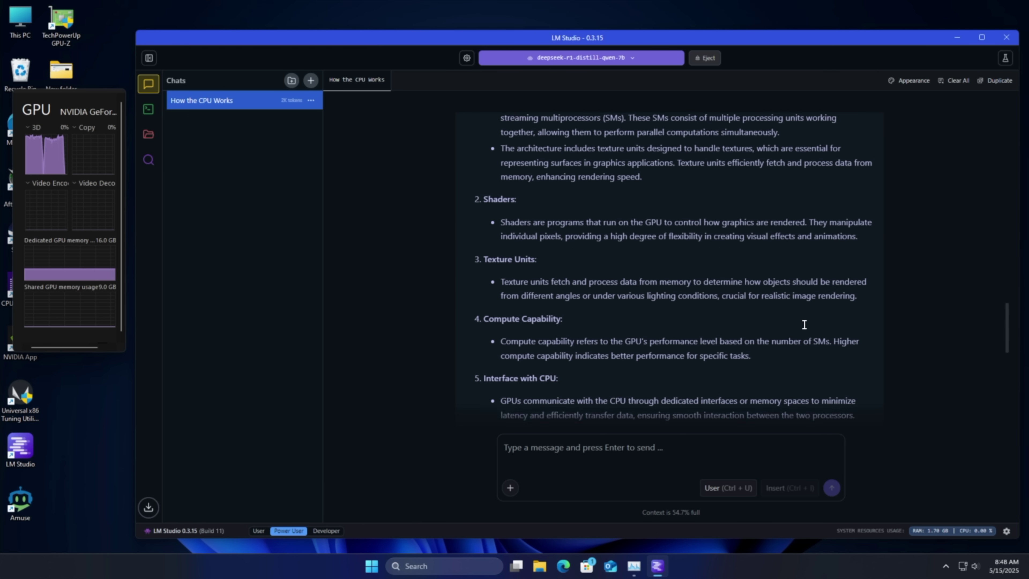
scroll(804, 324, up, 7)
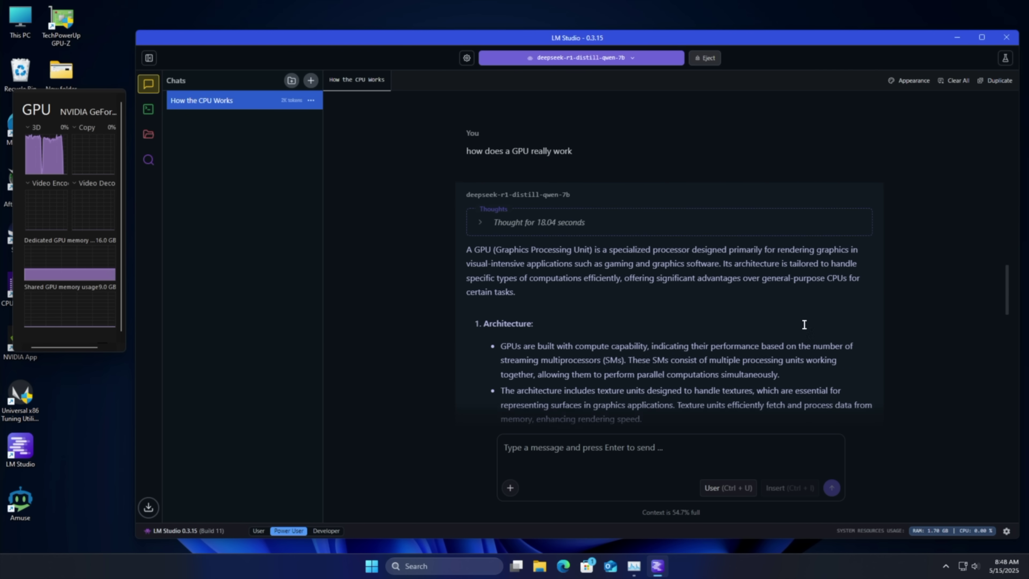
scroll(804, 324, up, 5)
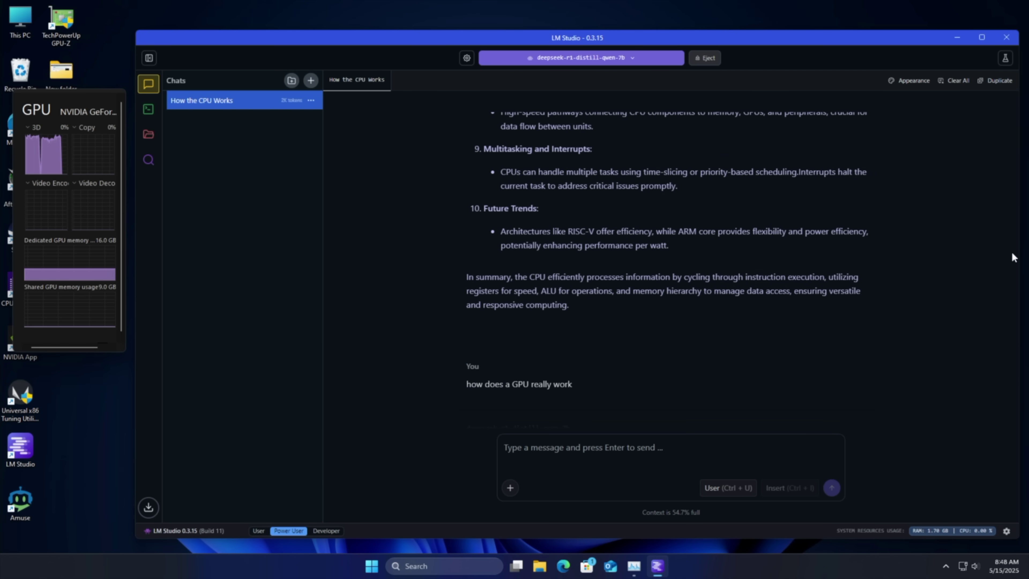
drag(1008, 255, 1008, 450)
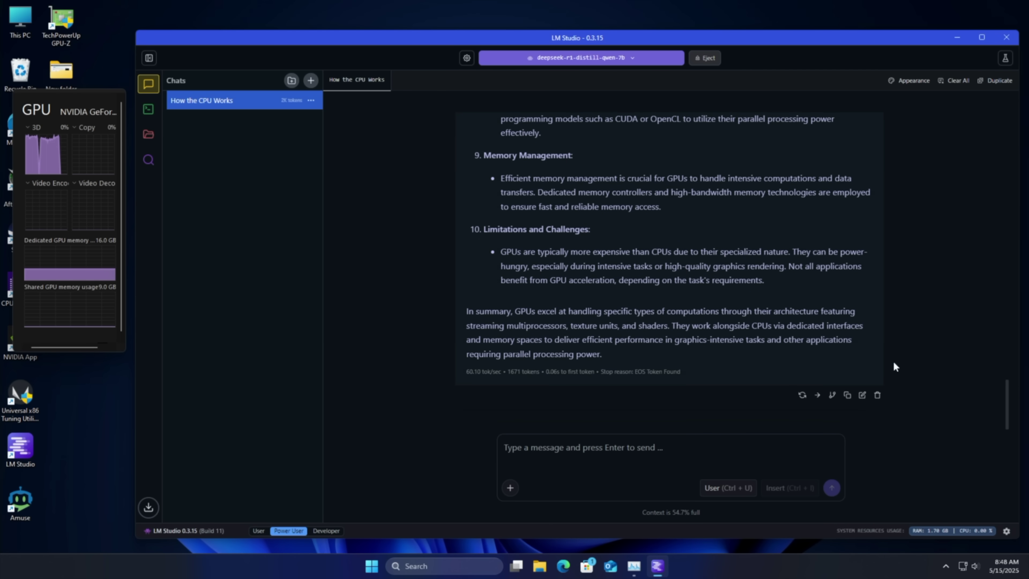
drag(1007, 415, 1006, 323)
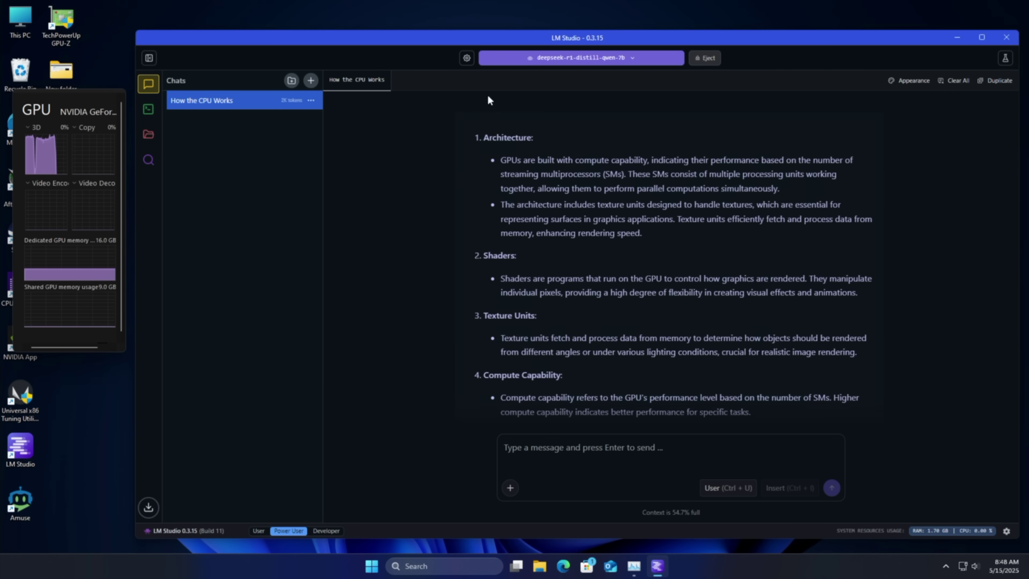